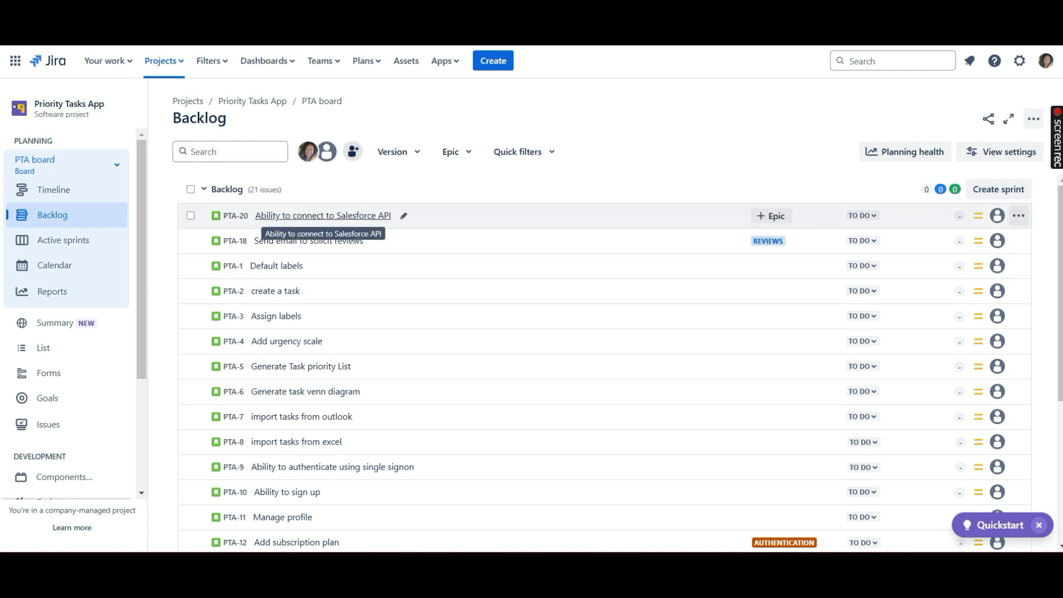
Step: Open the "Ability to connect to Salesforce API" story from the backlog, review its description and fields, and open its full issue page
{"action": "left_click", "coordinate": [322, 216]}
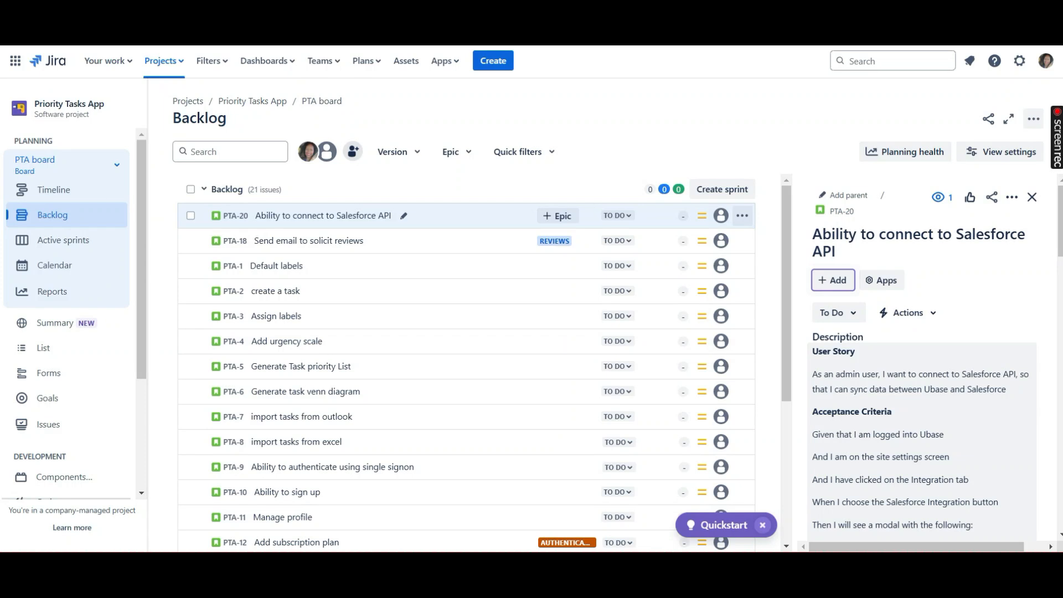
{"action": "scroll", "coordinate": [921, 360], "scroll_direction": "down", "scroll_amount": 4}
{"action": "scroll", "coordinate": [922, 360], "scroll_direction": "down", "scroll_amount": 6}
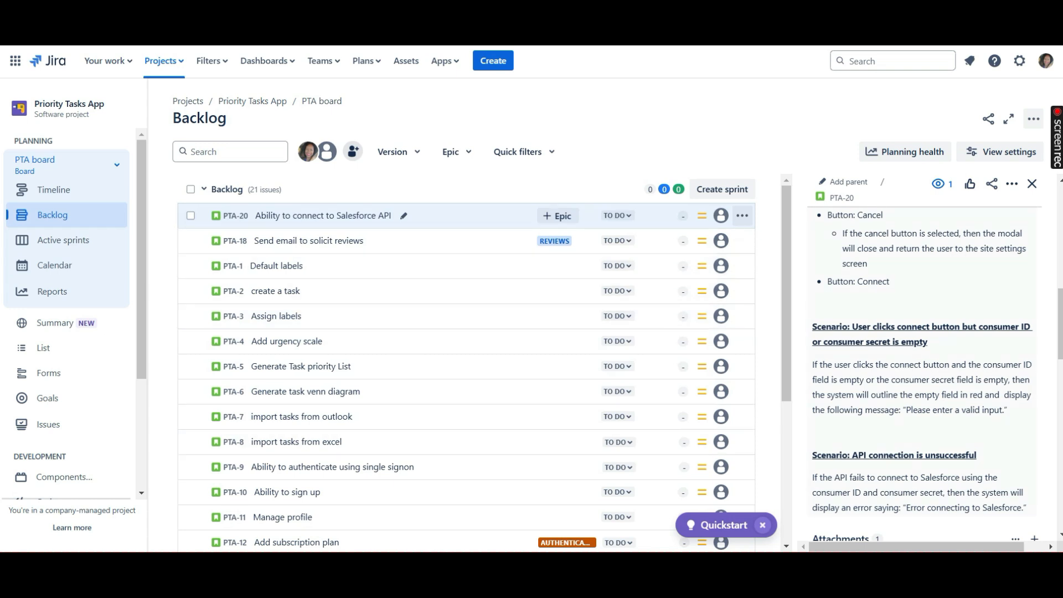
{"action": "scroll", "coordinate": [922, 360], "scroll_direction": "down", "scroll_amount": 5}
{"action": "scroll", "coordinate": [926, 360], "scroll_direction": "down", "scroll_amount": 4}
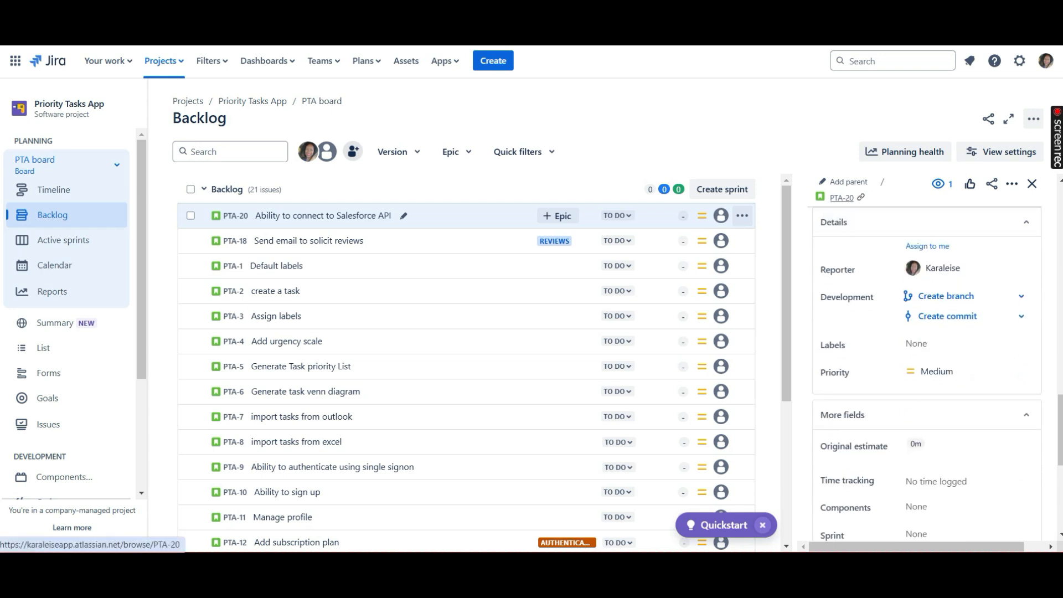
{"action": "left_click", "coordinate": [841, 198]}
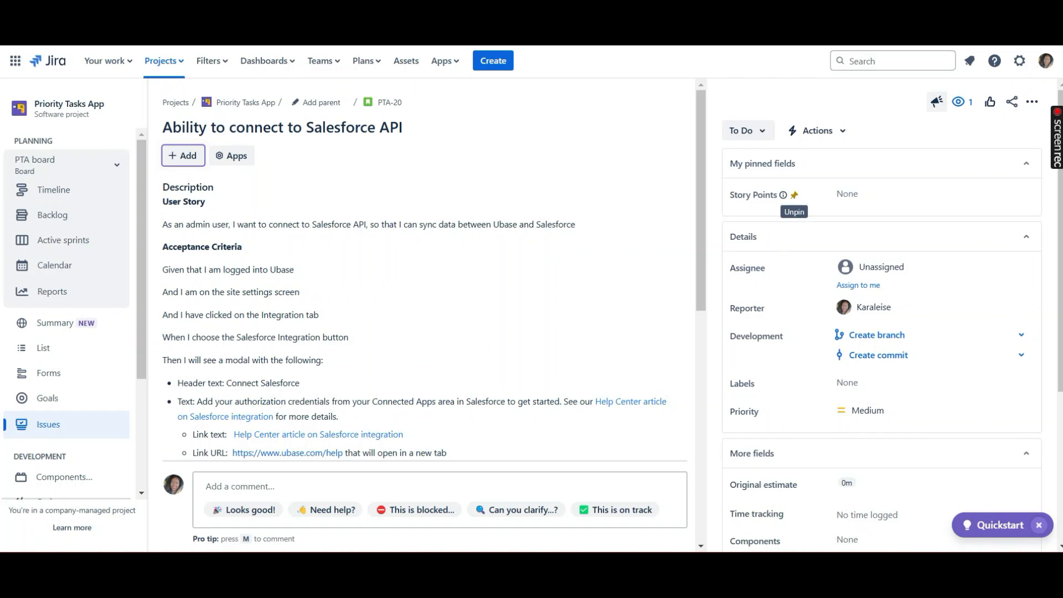
Step: Unpin the Story Points field from the pinned fields and keep the More fields section expanded
{"action": "left_click", "coordinate": [785, 195]}
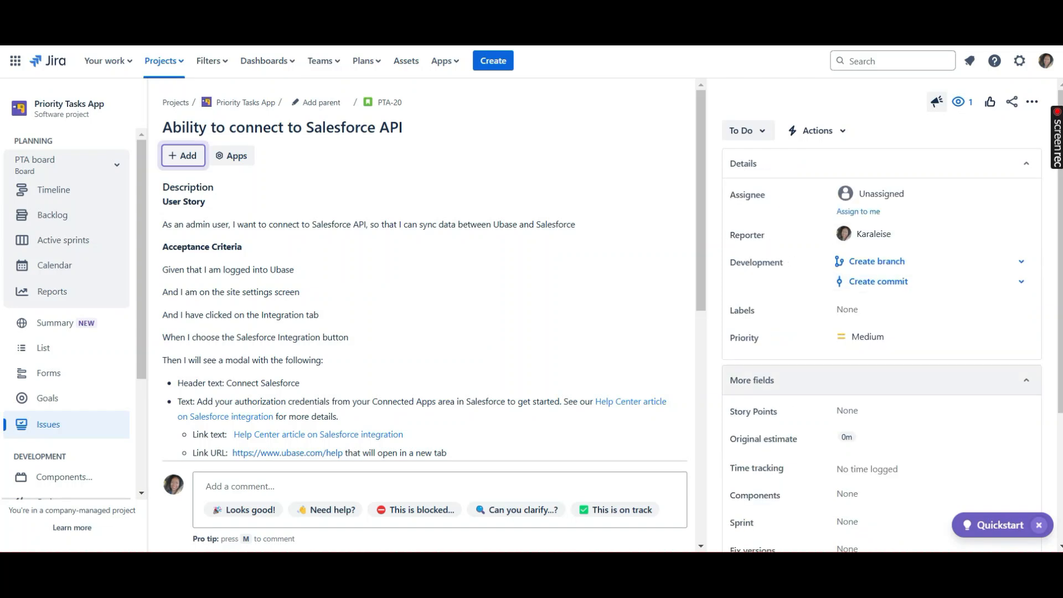
{"action": "left_click", "coordinate": [819, 380]}
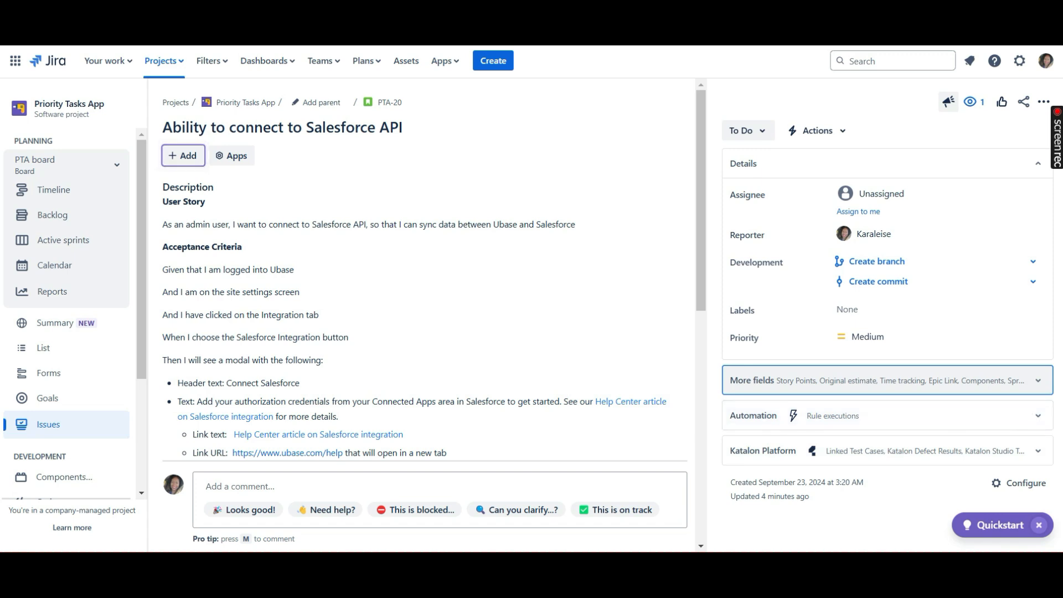
{"action": "left_click", "coordinate": [774, 380]}
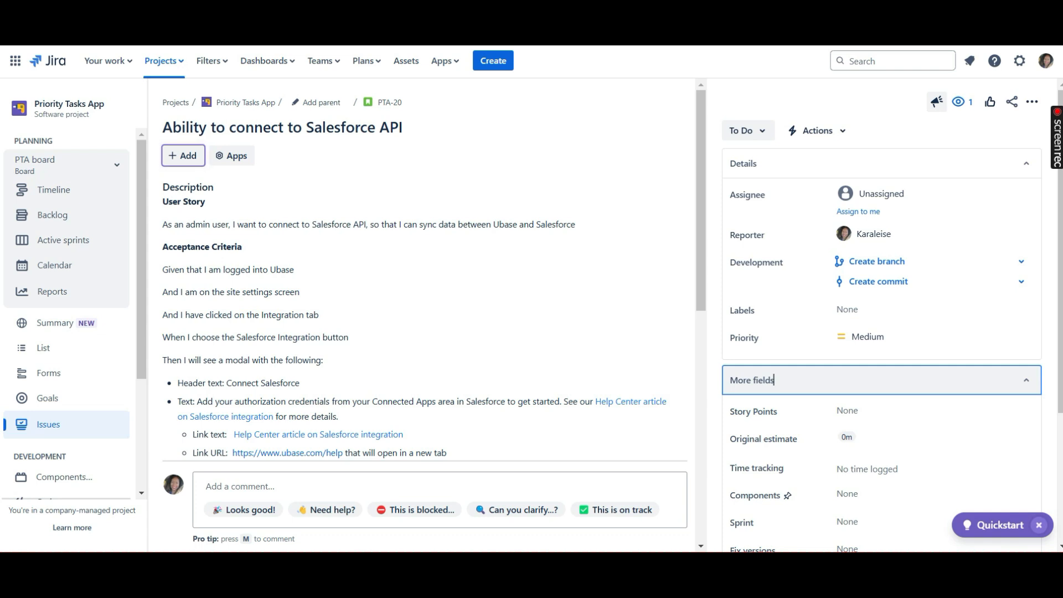
Step: Set the Salesforce API story's Story Points to 5 and return to the backlog to check the not-started points total
{"action": "left_click", "coordinate": [847, 410]}
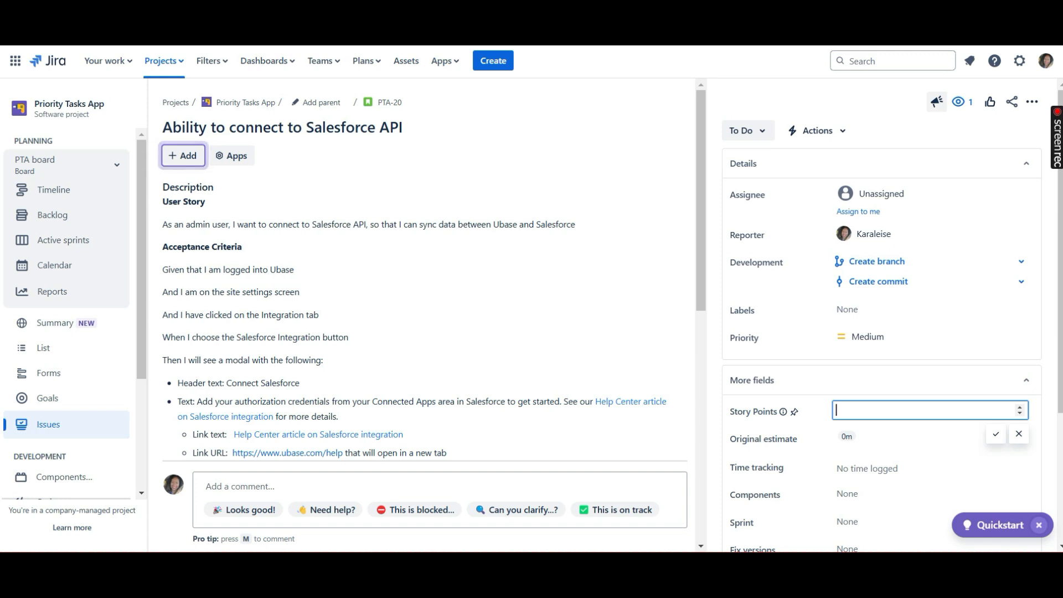
{"action": "type", "text": "5"}
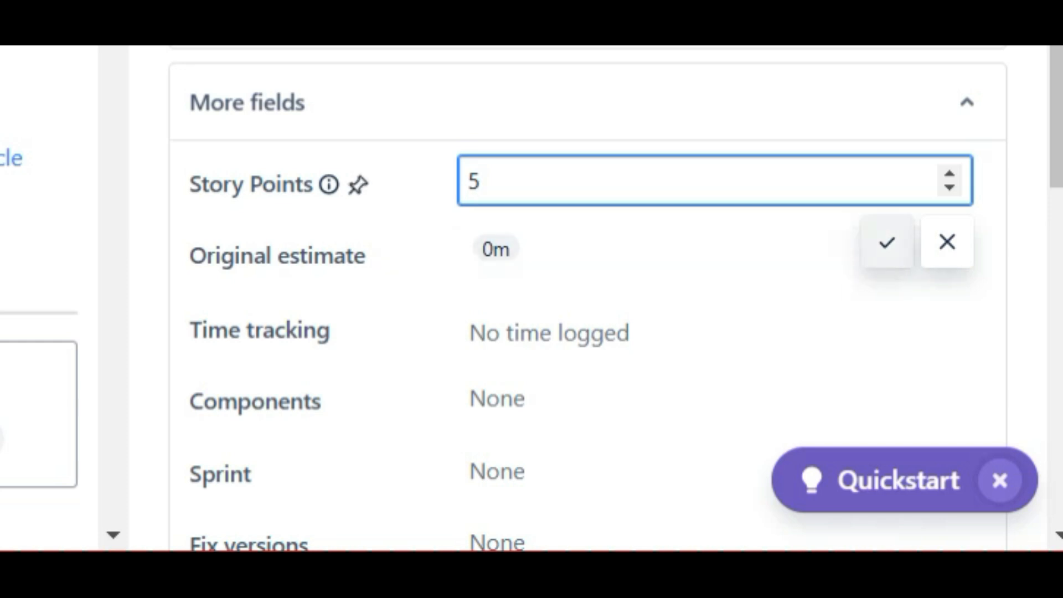
{"action": "key", "text": "Return"}
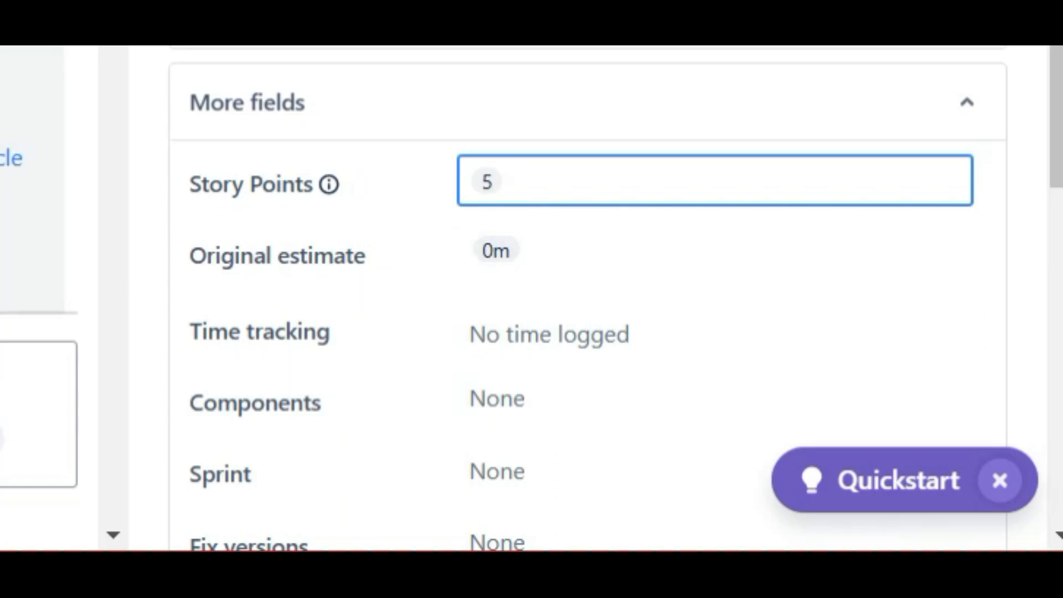
{"action": "left_click", "coordinate": [52, 215]}
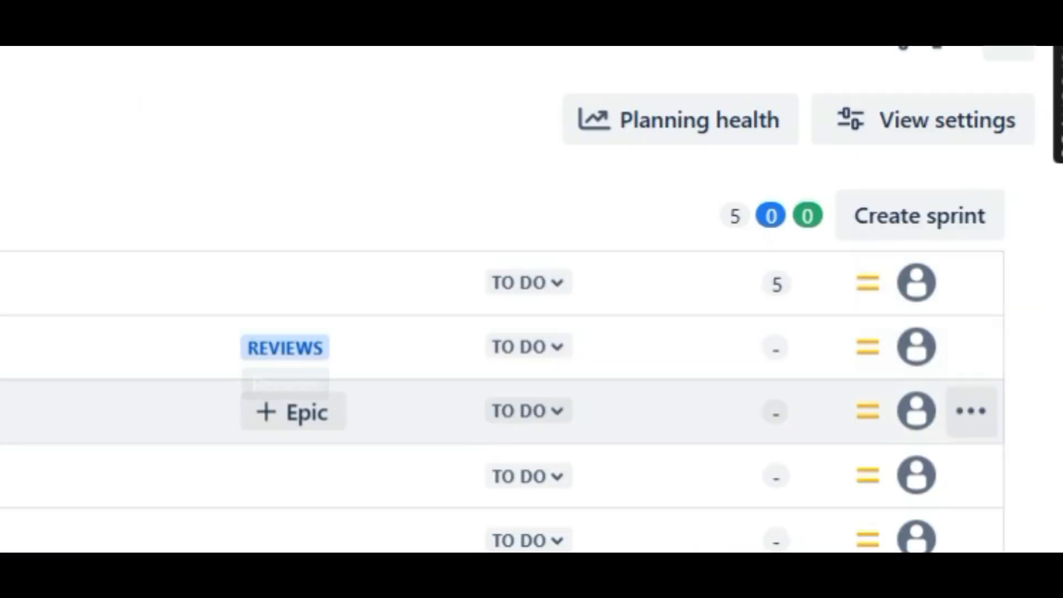
{"action": "mouse_move", "coordinate": [734, 216]}
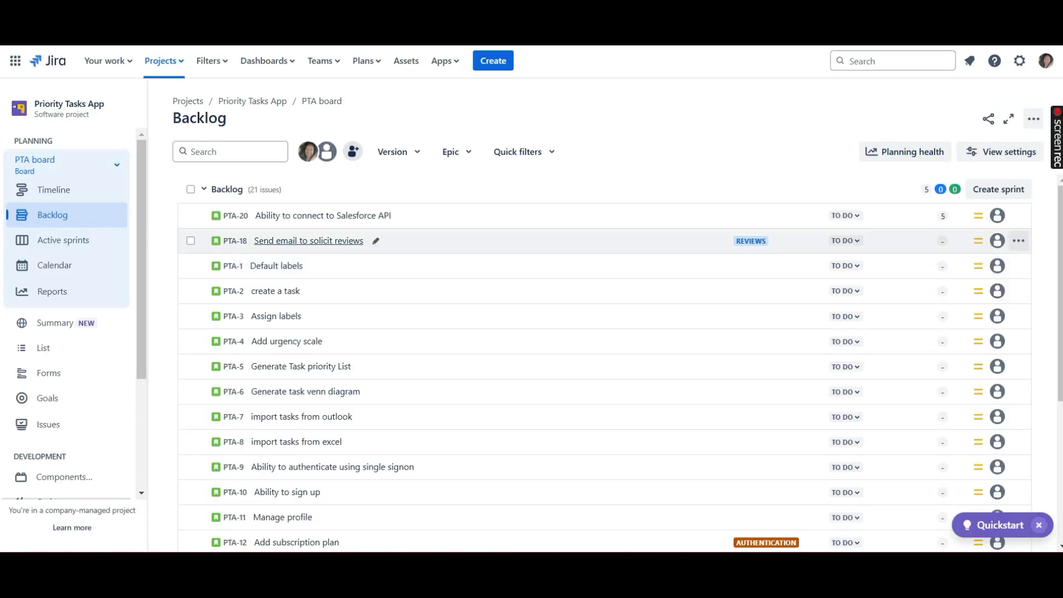
Step: Set the Story Points of the "Send email to solicit reviews" story to 8 and close its details
{"action": "left_click", "coordinate": [308, 241]}
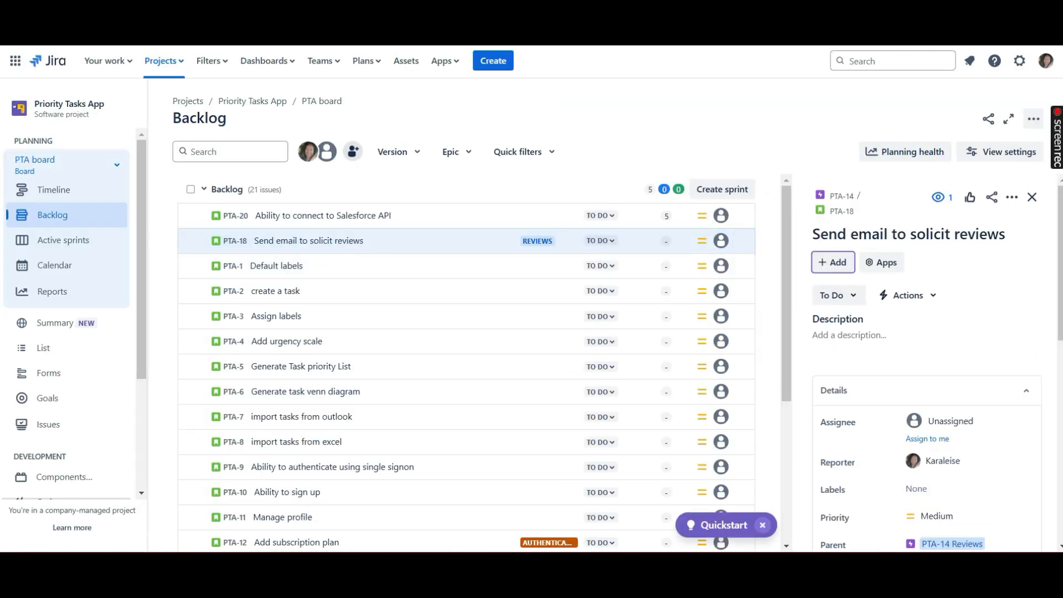
{"action": "scroll", "coordinate": [924, 387], "scroll_direction": "down", "scroll_amount": 6}
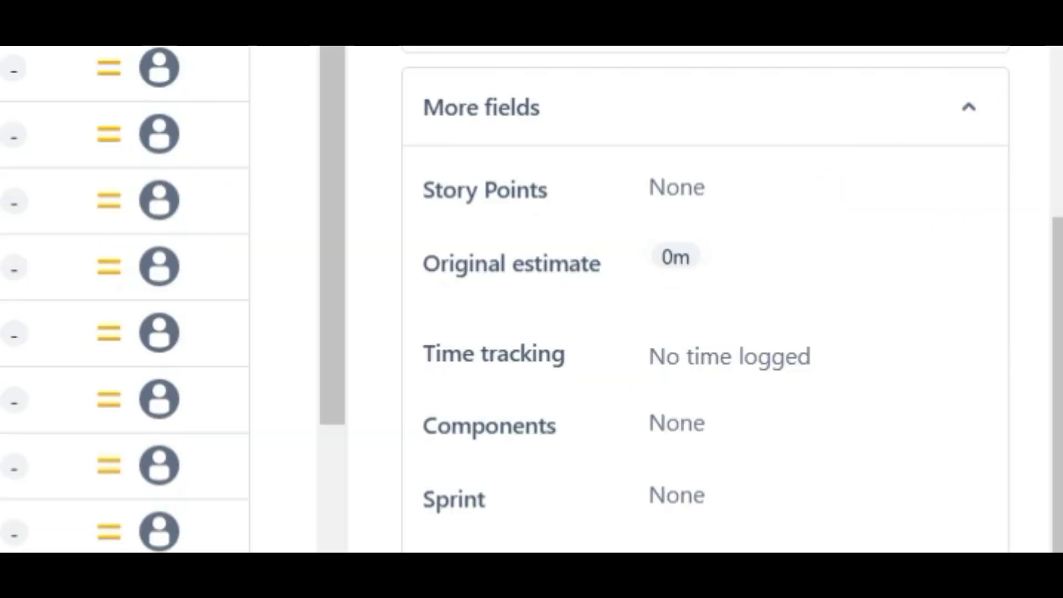
{"action": "left_click", "coordinate": [719, 187]}
{"action": "type", "text": "8"}
{"action": "left_click", "coordinate": [887, 250]}
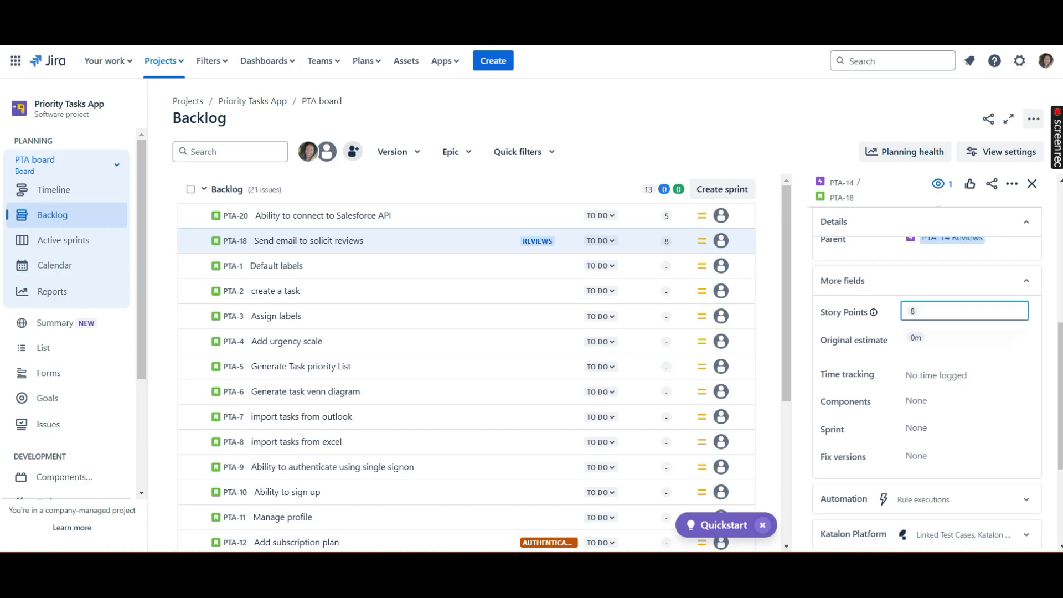
{"action": "left_click", "coordinate": [1032, 184]}
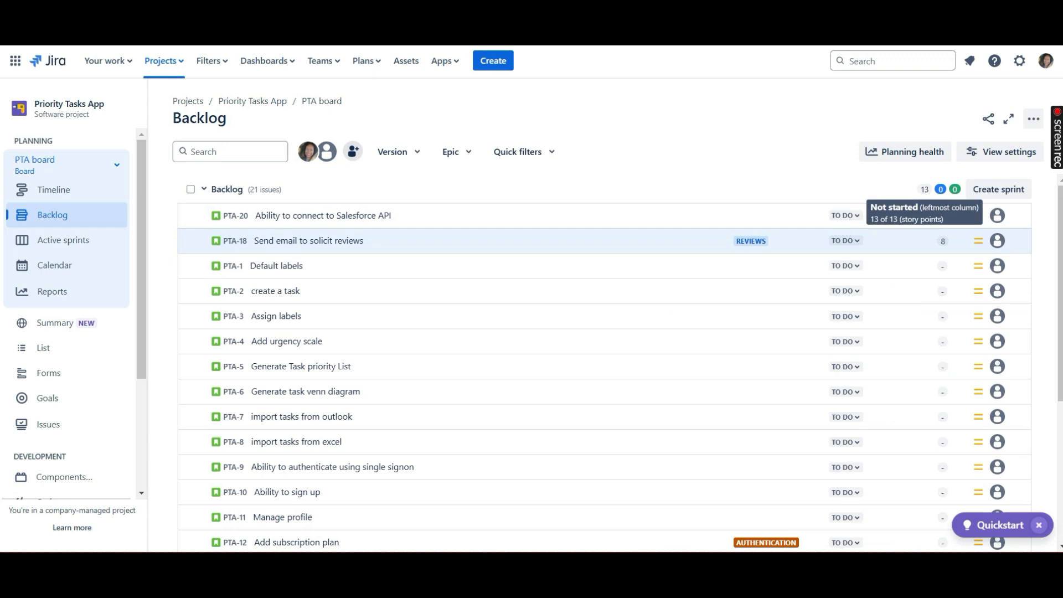
Step: Set the Story Points of the "Default labels" story to 2 and close its details
{"action": "left_click", "coordinate": [276, 265]}
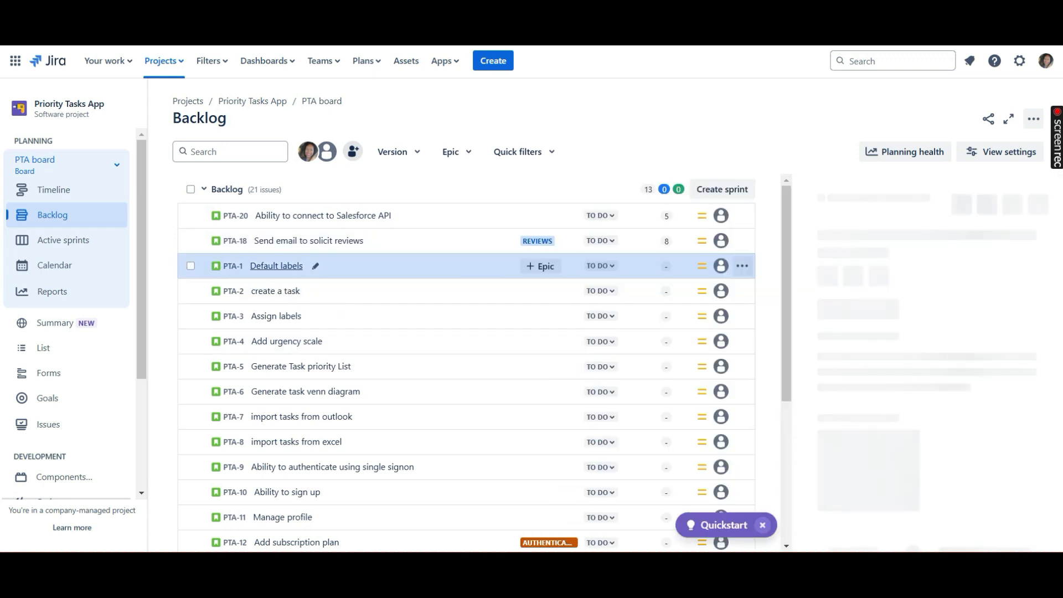
{"action": "scroll", "coordinate": [924, 365], "scroll_direction": "down", "scroll_amount": 5}
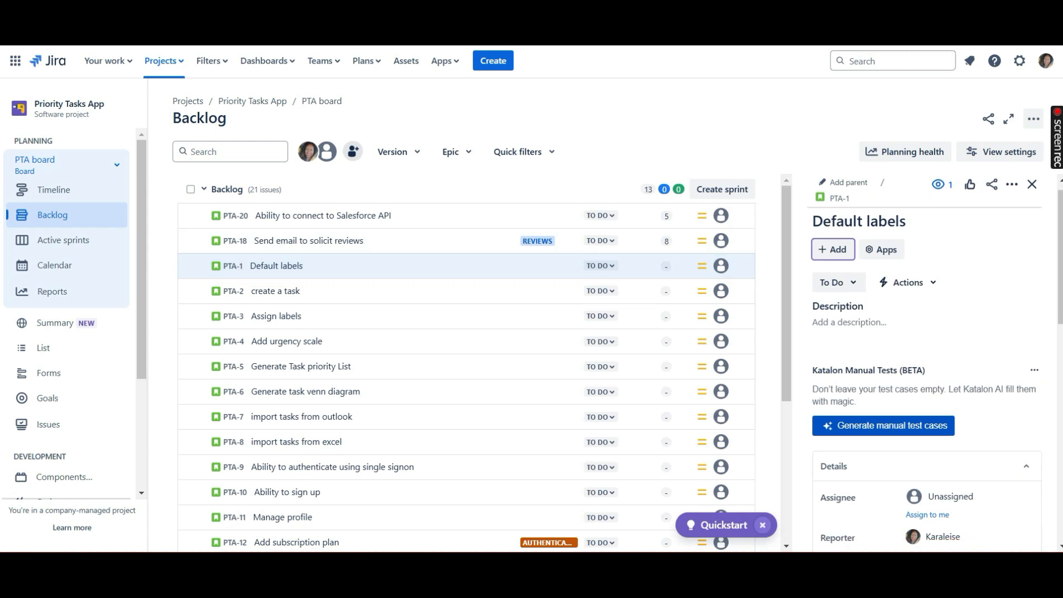
{"action": "left_click", "coordinate": [918, 433]}
{"action": "type", "text": "2"}
{"action": "key", "text": "Return"}
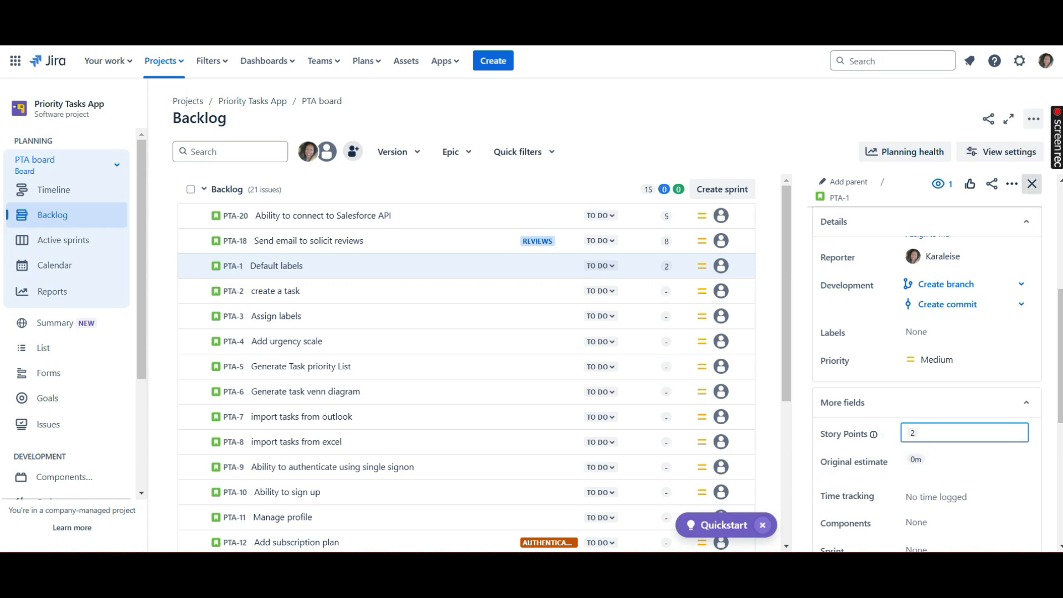
{"action": "left_click", "coordinate": [1031, 183]}
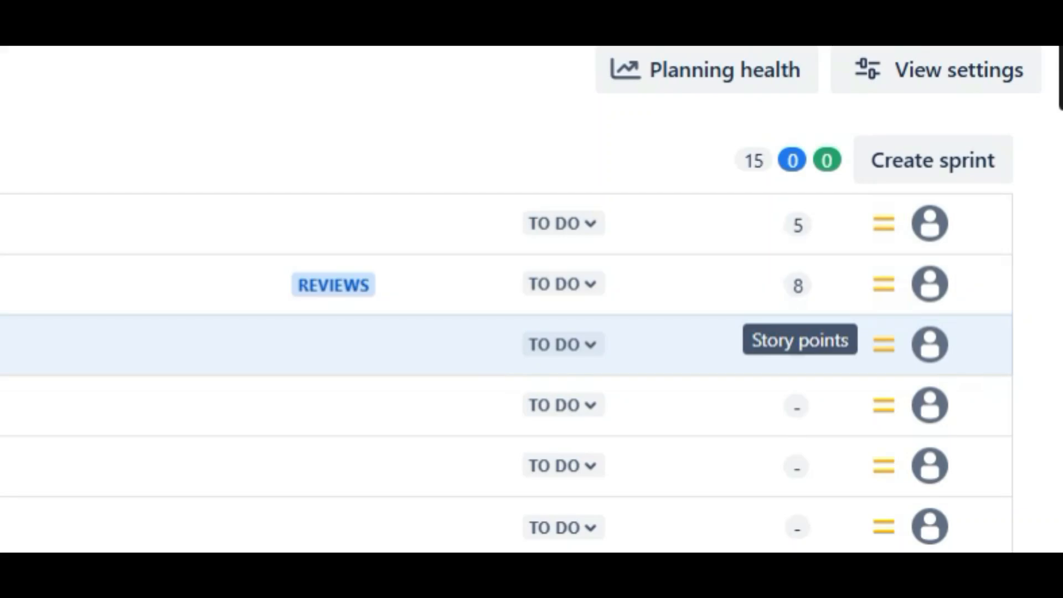
{"action": "mouse_move", "coordinate": [753, 160]}
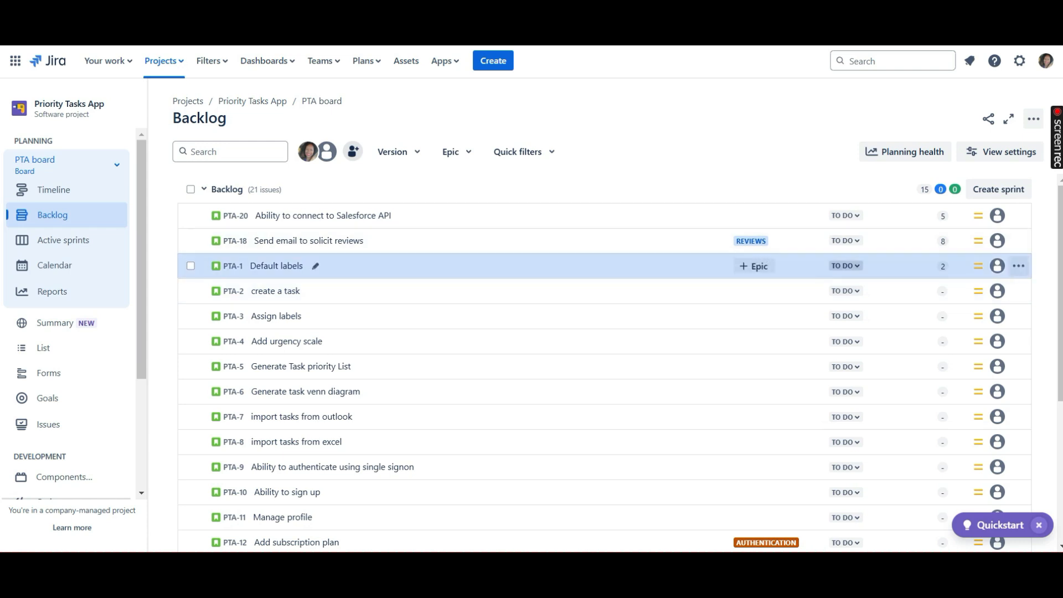
Step: Change the status of the "Default labels" story to In Progress in the backlog
{"action": "left_click", "coordinate": [845, 266]}
{"action": "left_click", "coordinate": [859, 291]}
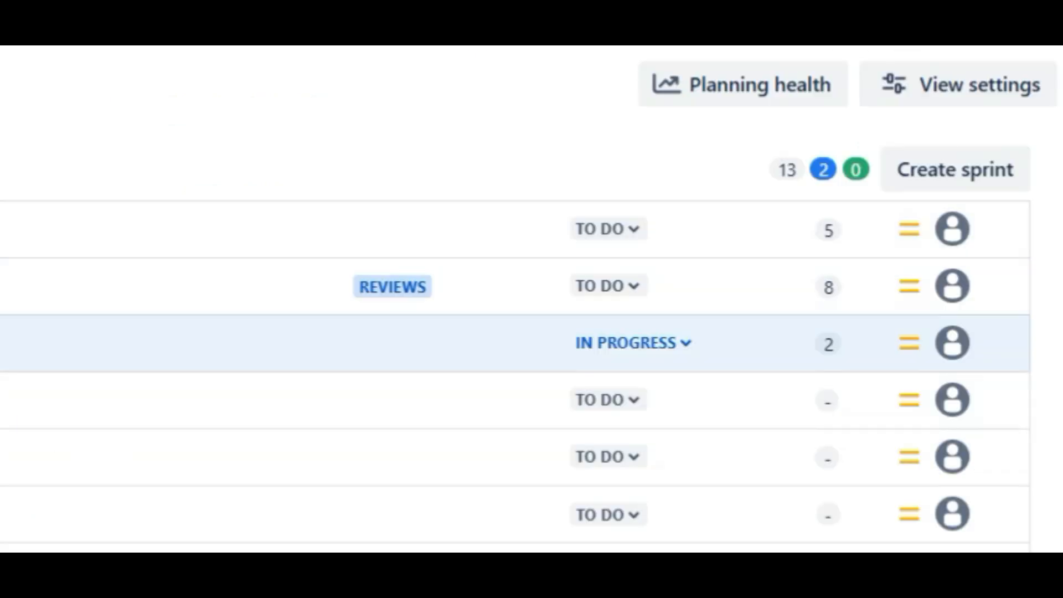
{"action": "mouse_move", "coordinate": [940, 189]}
{"action": "mouse_move", "coordinate": [787, 169]}
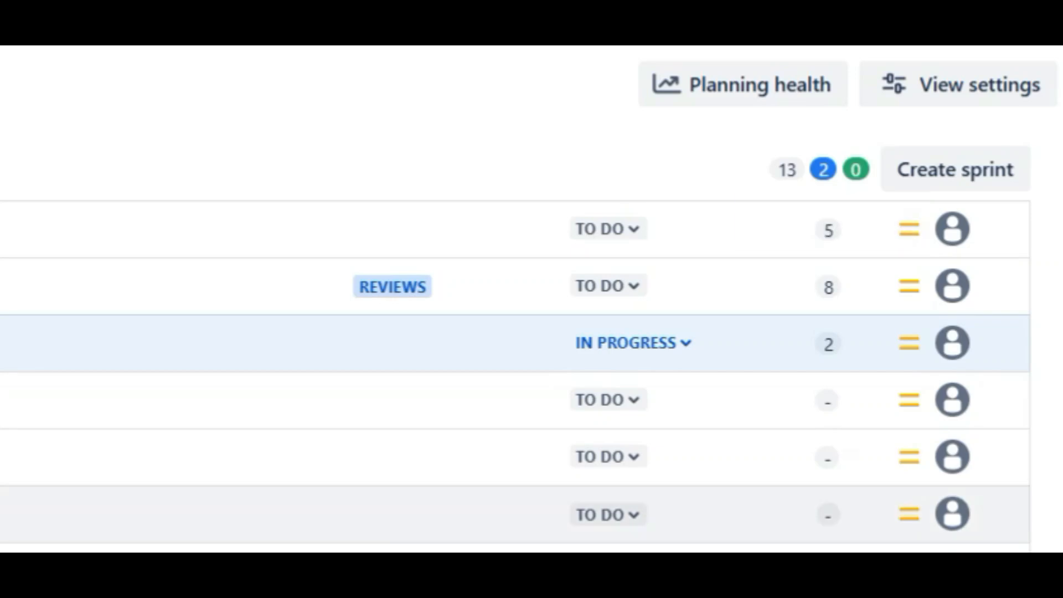
Step: Change the status of the "Send email to solicit reviews" story to In Progress in the backlog
{"action": "left_click", "coordinate": [607, 286]}
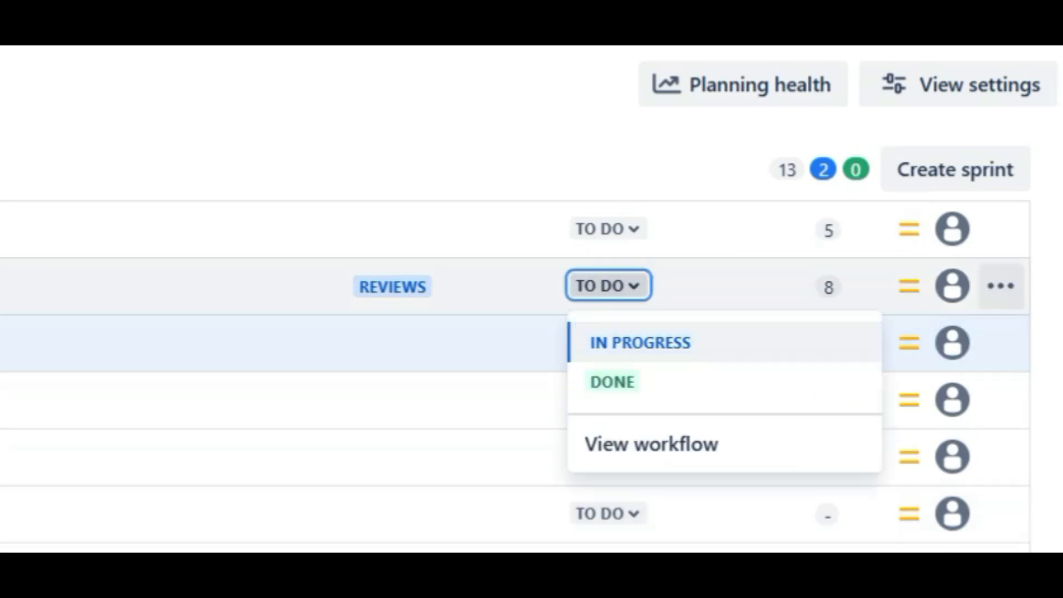
{"action": "left_click", "coordinate": [640, 342]}
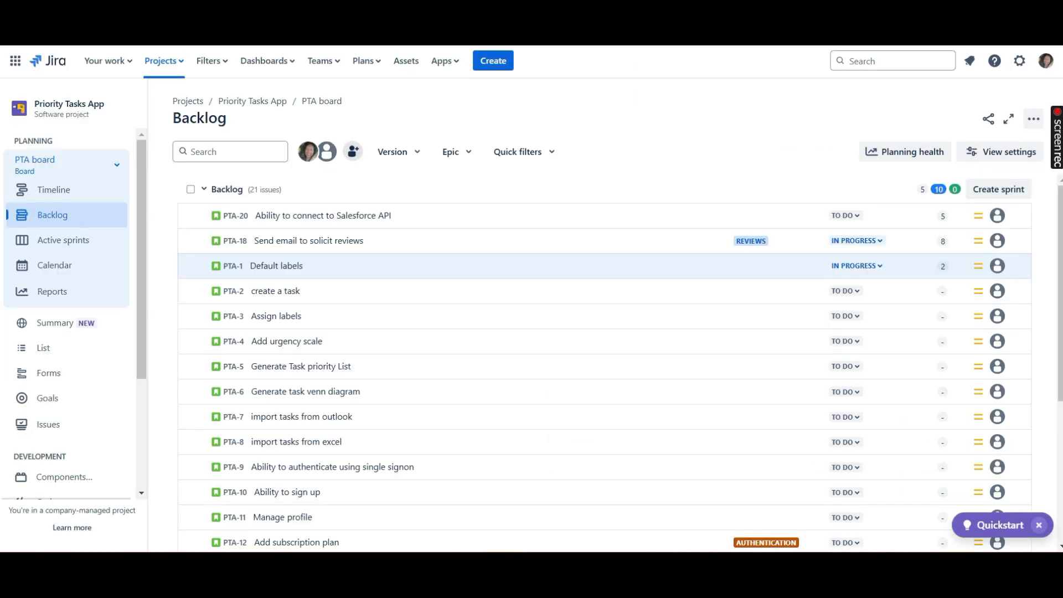
{"action": "mouse_move", "coordinate": [938, 189]}
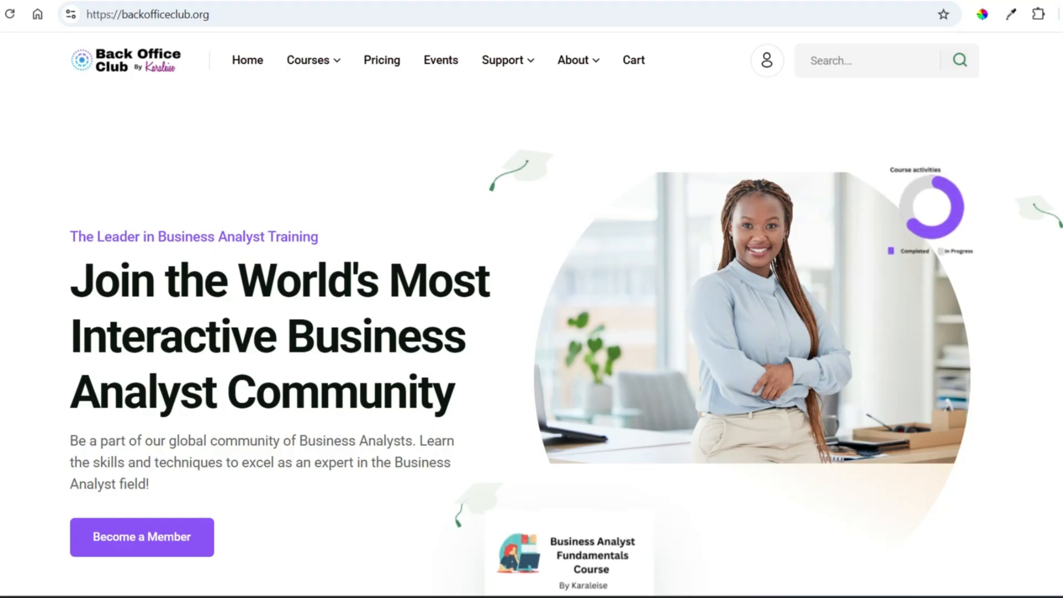
Step: Switch to the Back Office Club website and look through its home page and featured courses
{"action": "scroll", "coordinate": [531, 332], "scroll_direction": "down", "scroll_amount": 1}
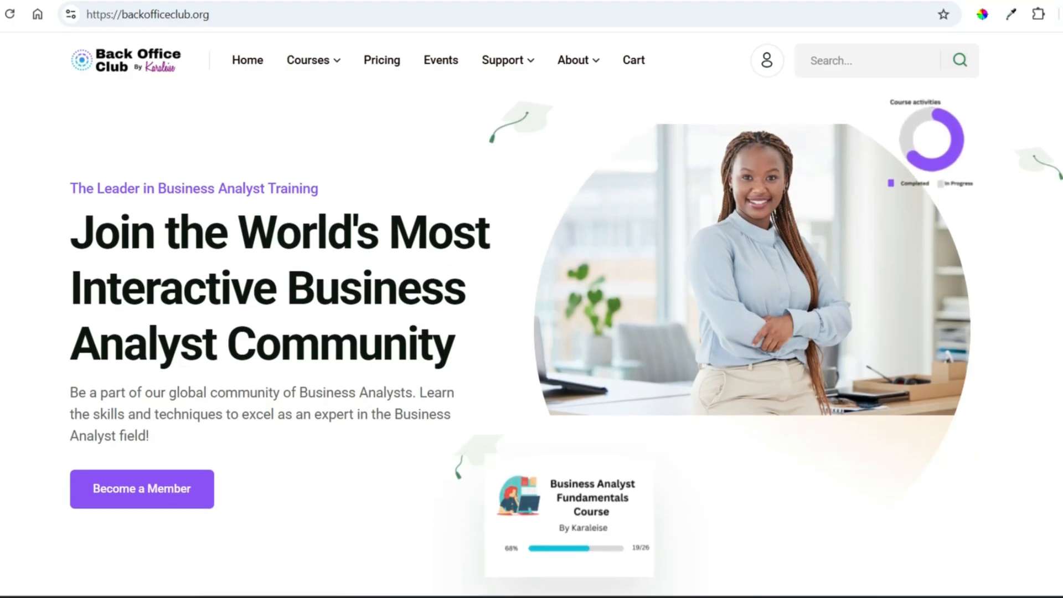
{"action": "scroll", "coordinate": [532, 332], "scroll_direction": "down", "scroll_amount": 8}
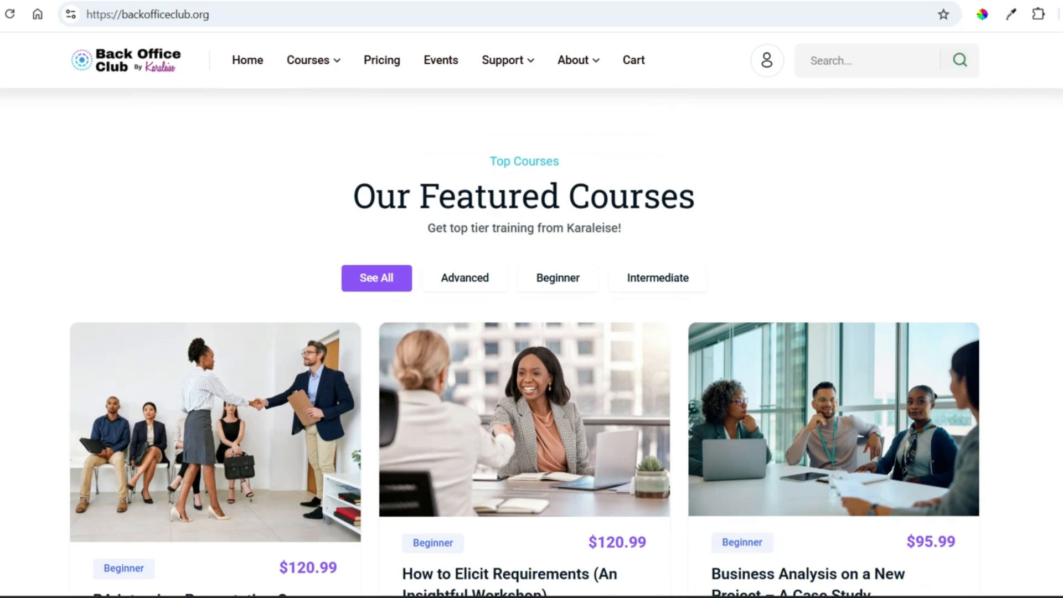
{"action": "scroll", "coordinate": [531, 332], "scroll_direction": "down", "scroll_amount": 5}
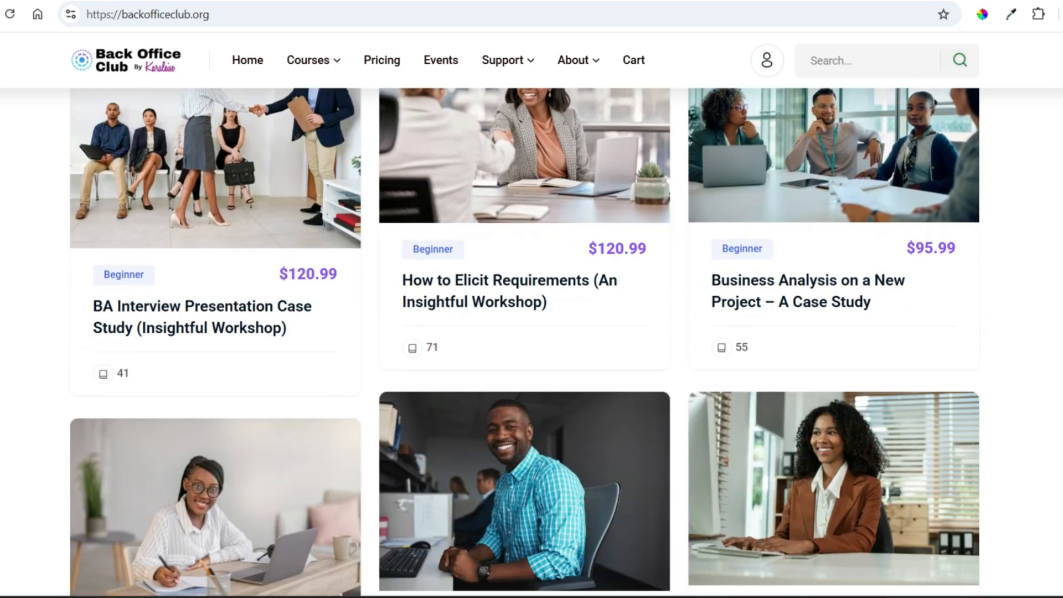
{"action": "scroll", "coordinate": [531, 332], "scroll_direction": "down", "scroll_amount": 3}
{"action": "scroll", "coordinate": [532, 333], "scroll_direction": "up", "scroll_amount": 15}
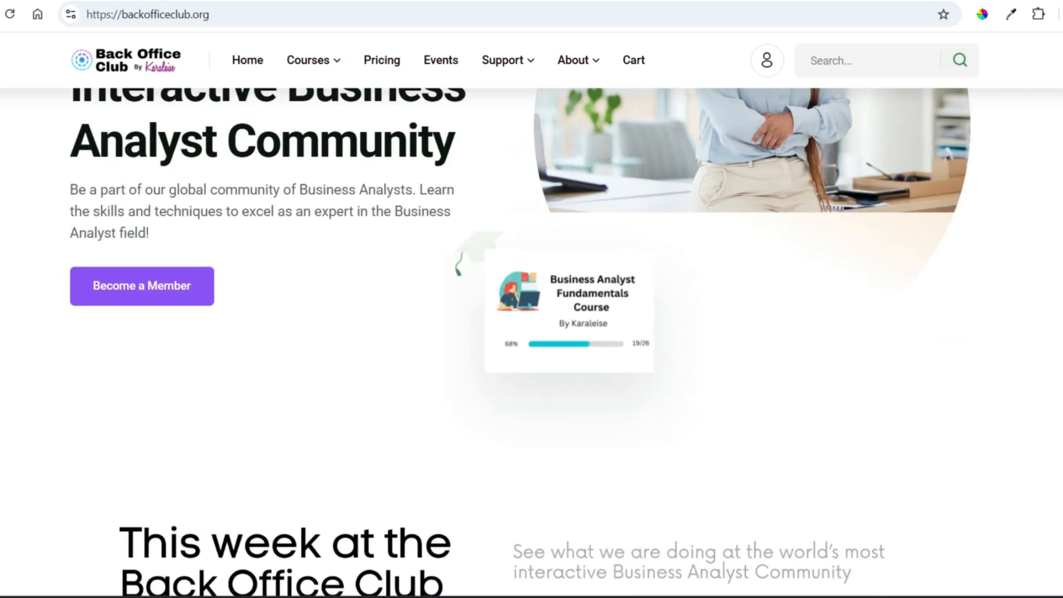
{"action": "scroll", "coordinate": [531, 332], "scroll_direction": "up", "scroll_amount": 4}
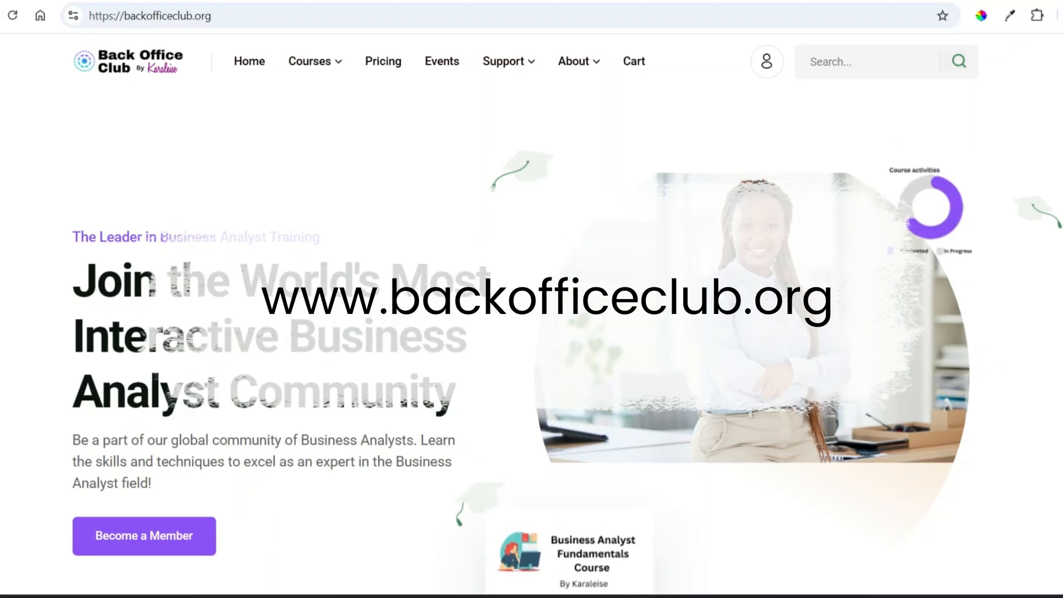
{"action": "scroll", "coordinate": [567, 344], "scroll_direction": "down", "scroll_amount": 2}
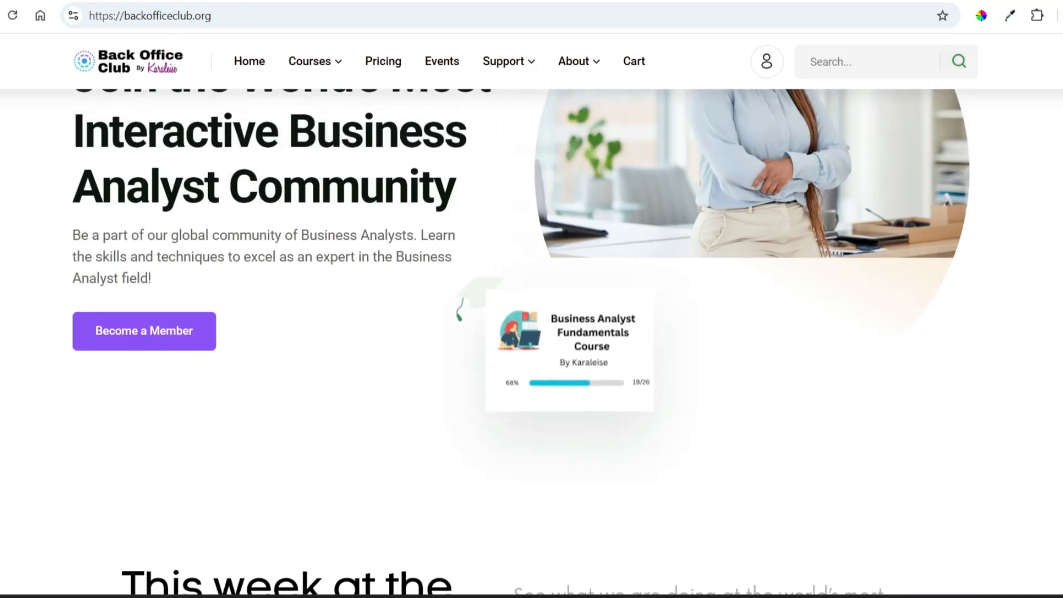
{"action": "scroll", "coordinate": [531, 327], "scroll_direction": "up", "scroll_amount": 3}
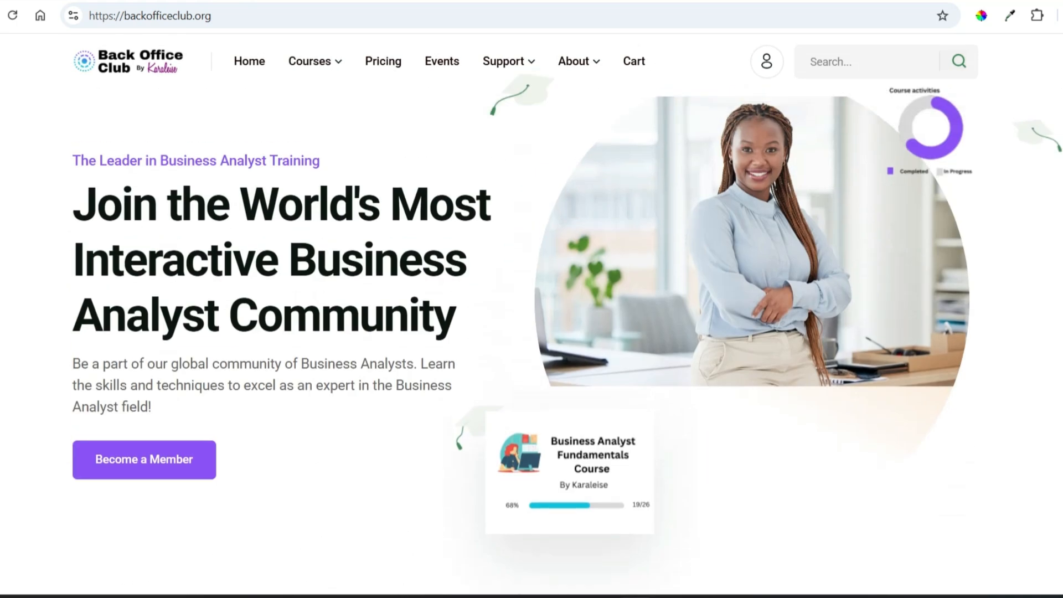